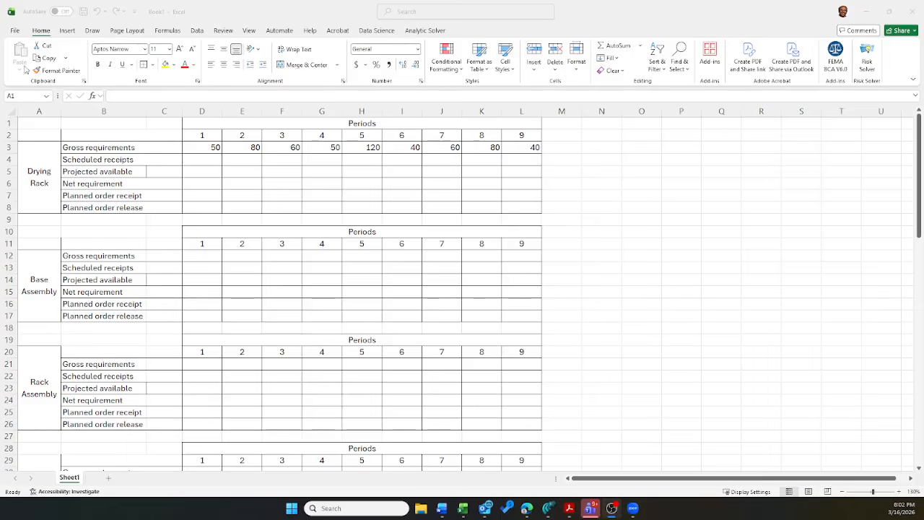
Step: Enter 60 as the Drying Rack's starting projected available quantity in C5
left_click(164, 169)
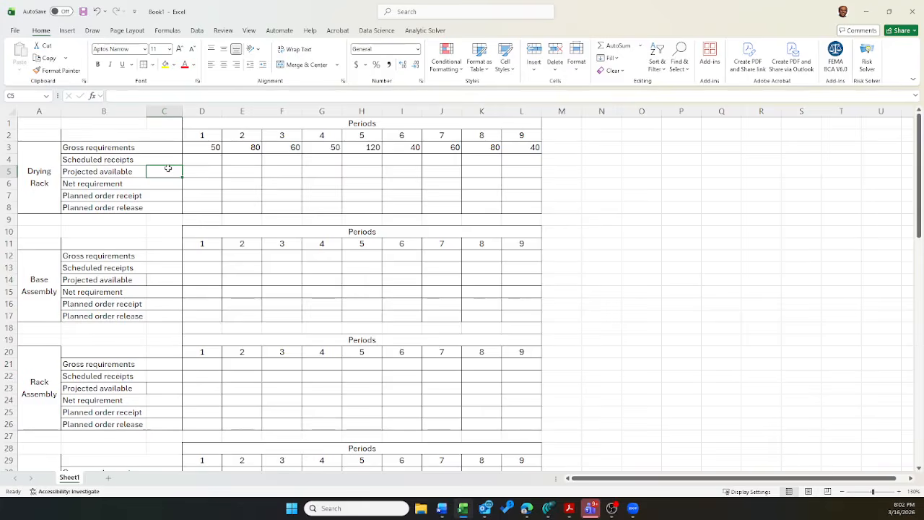
type("3")
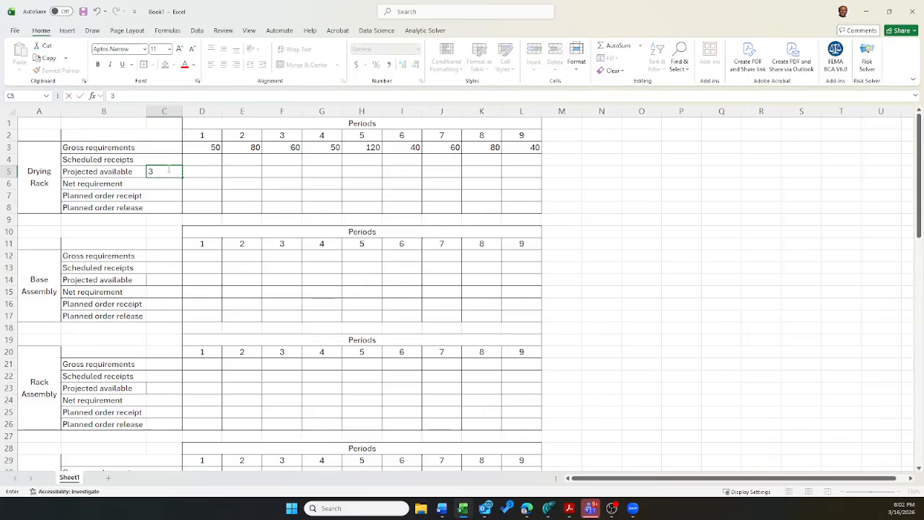
type("50")
key("Tab")
left_click(169, 170)
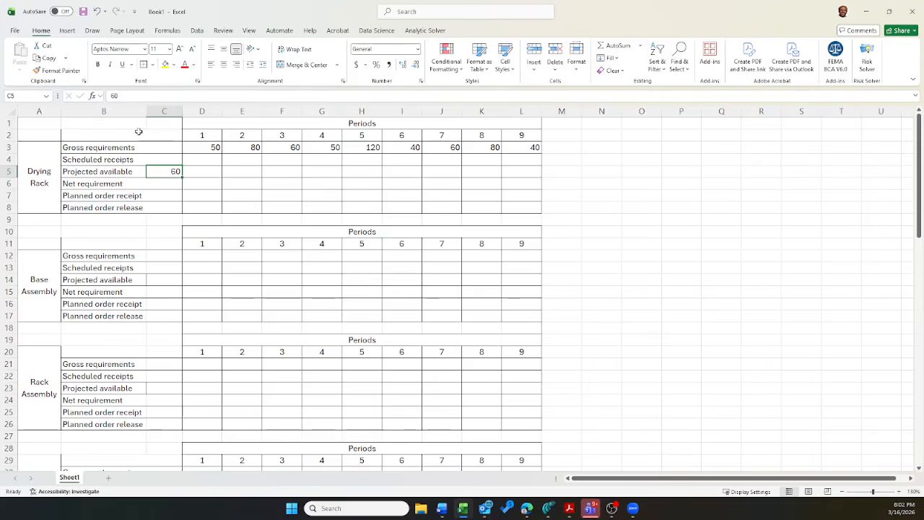
Step: Enter a scheduled receipt of 10 for the Drying Rack in period 1, cell D4
key("Up")
key("Right")
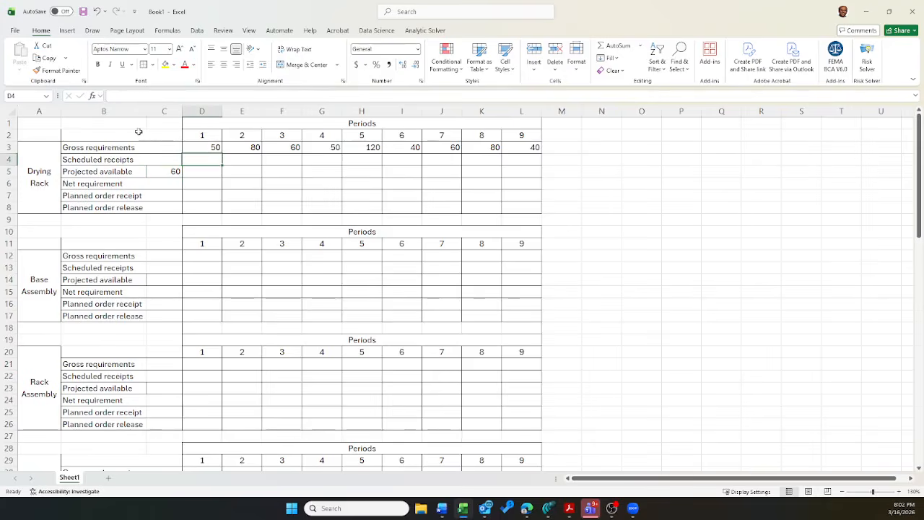
type("10")
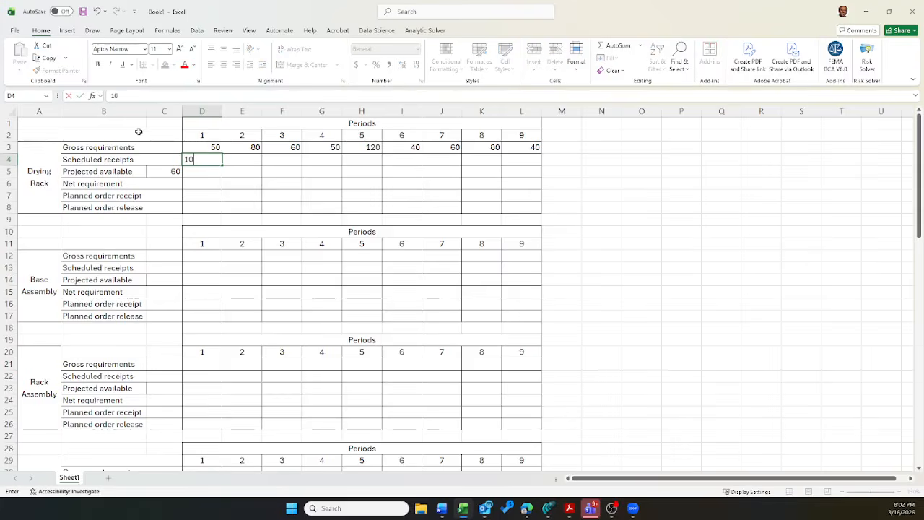
key("Return")
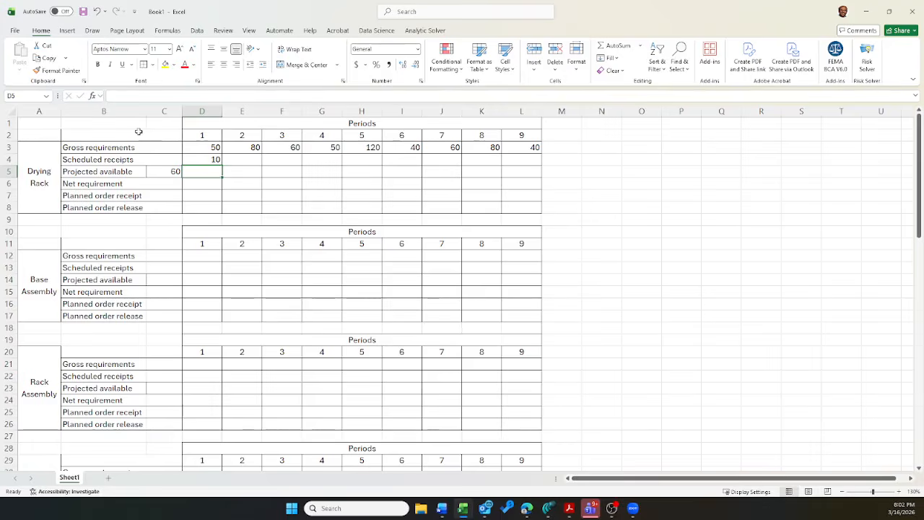
Step: Review the Drying Rack's period 1 gross requirement, scheduled receipt, starting projected available and planned order receipt cells
key("Up")
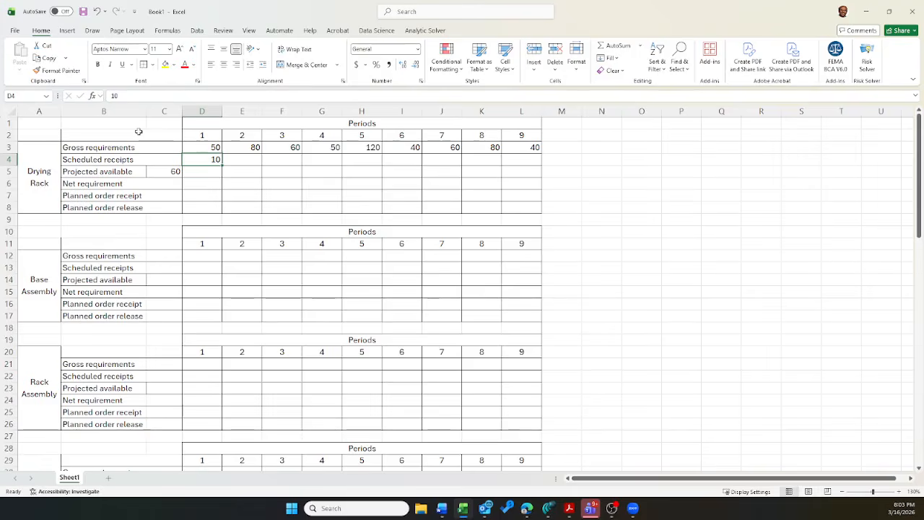
key("Down")
key("Left")
key("Right")
key("Up")
key("Down")
key("Down")
key("Down")
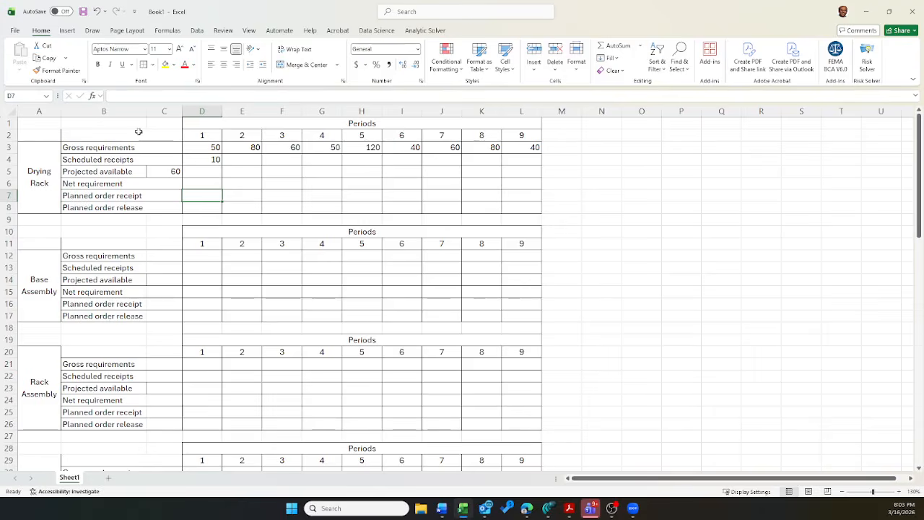
key("Up")
key("Up")
key("Left")
key("Right")
key("Up")
key("Up")
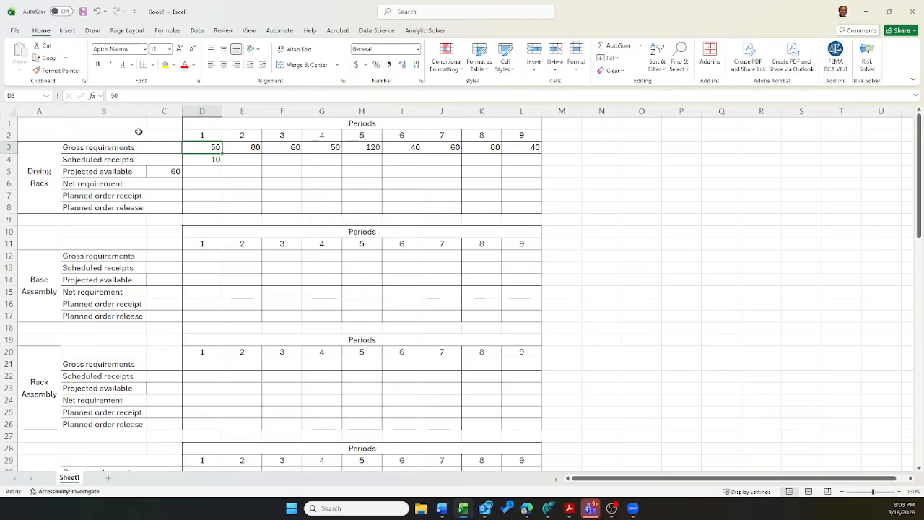
key("Down")
key("Down")
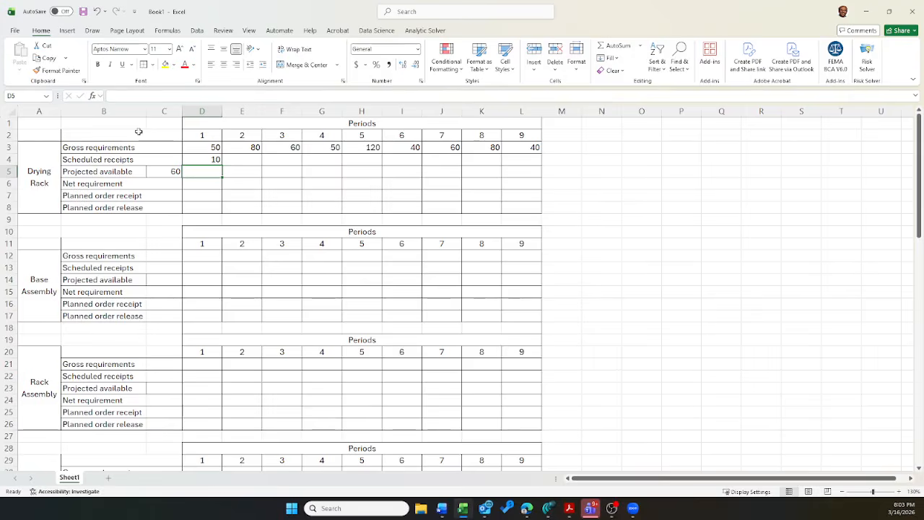
Step: Enter the Drying Rack's period 1 net requirement formula =D3-(C5+D4+D7) in D6
key("Return")
type("=")
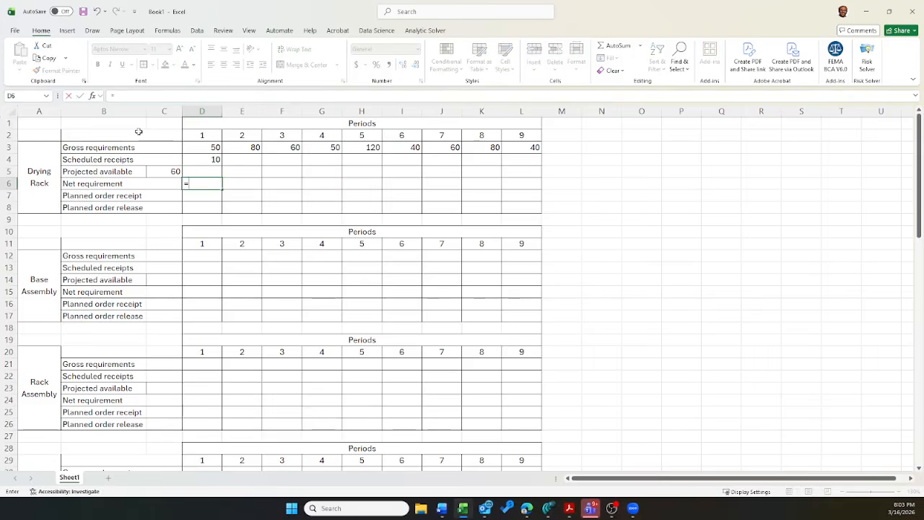
key("Up")
key("Up")
key("Up")
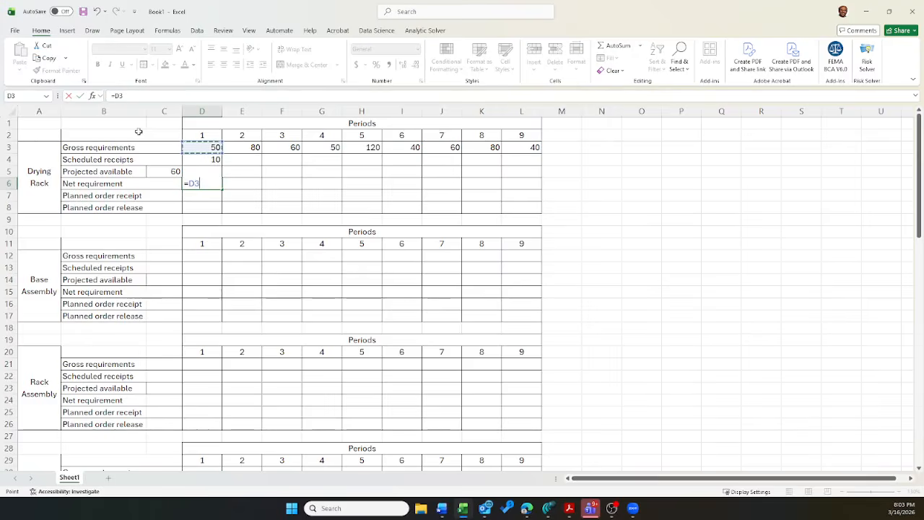
type("-(")
key("Left")
key("Up")
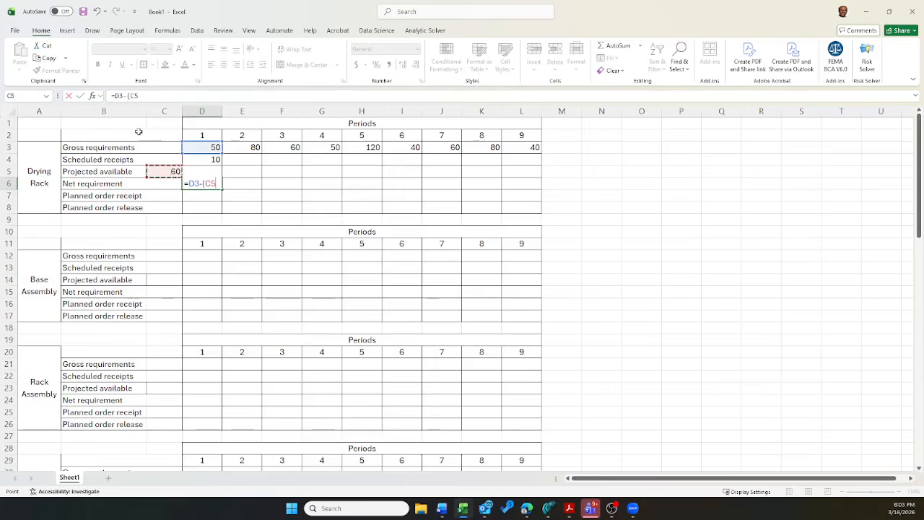
type("+")
key("Up")
key("Up")
type("+")
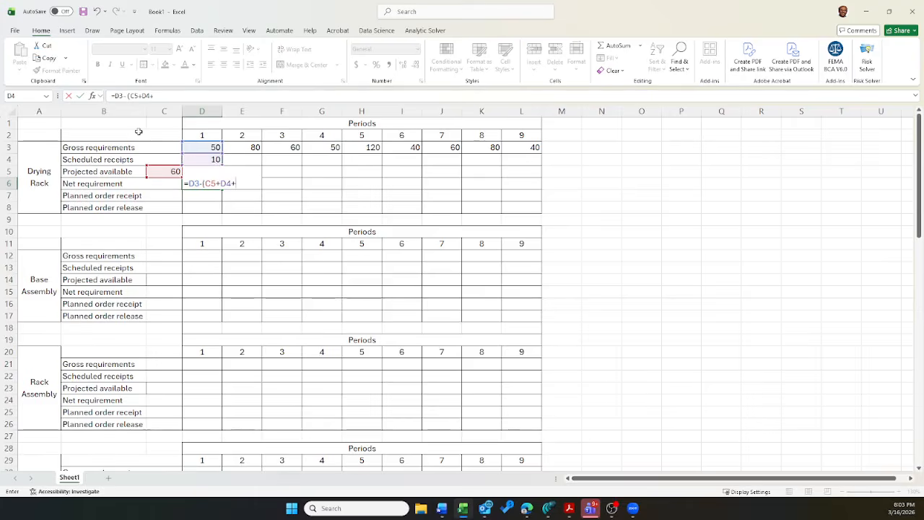
key("Down")
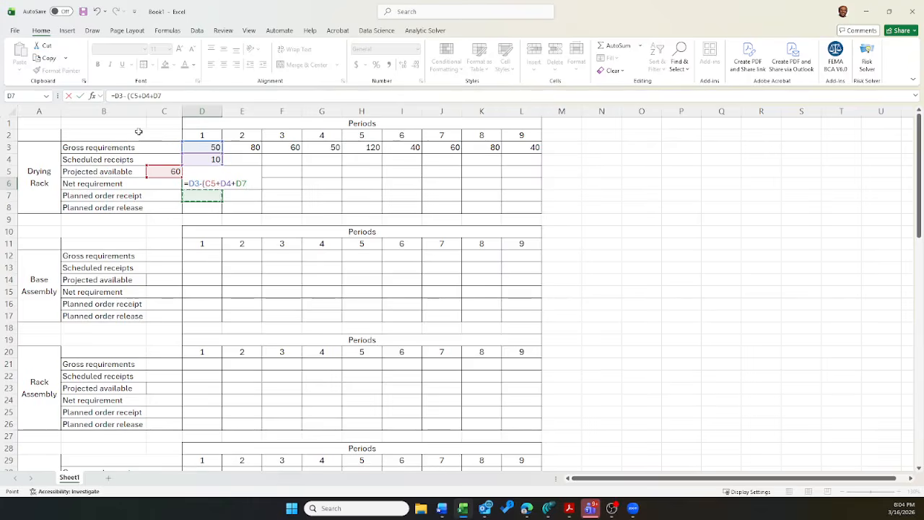
type(")")
key("Return")
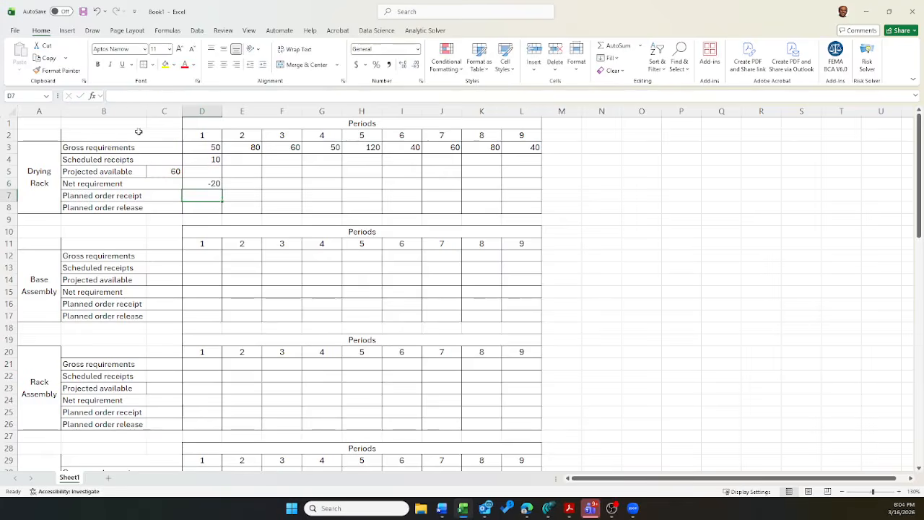
Step: Wrap the net requirement formula in D6 in MAX with a floor of 0: =MAX(D3-(C5+D4+D7),0)
key("Up")
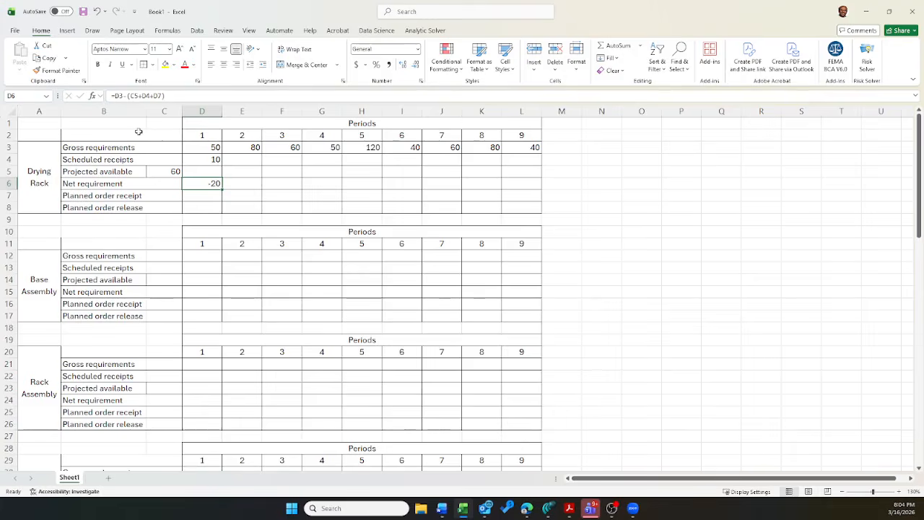
key("F2")
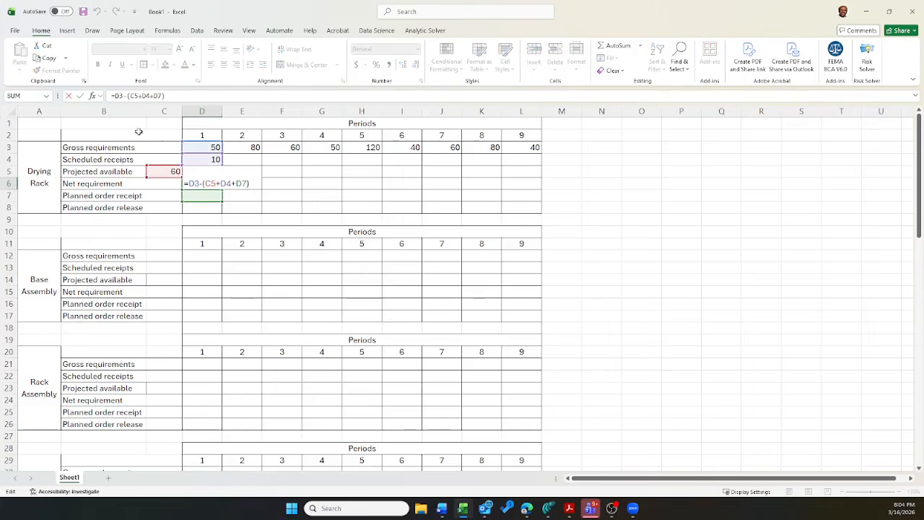
key("Home")
key("Right")
type("max(")
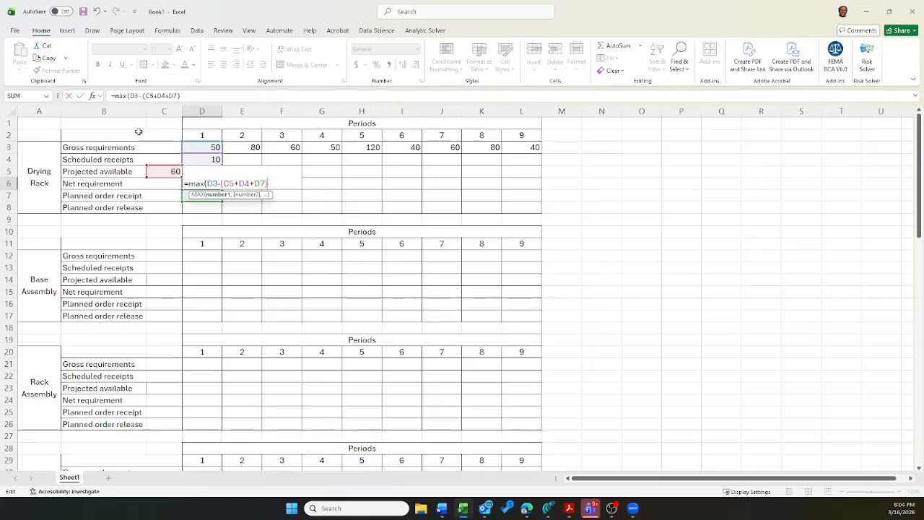
type(",0)")
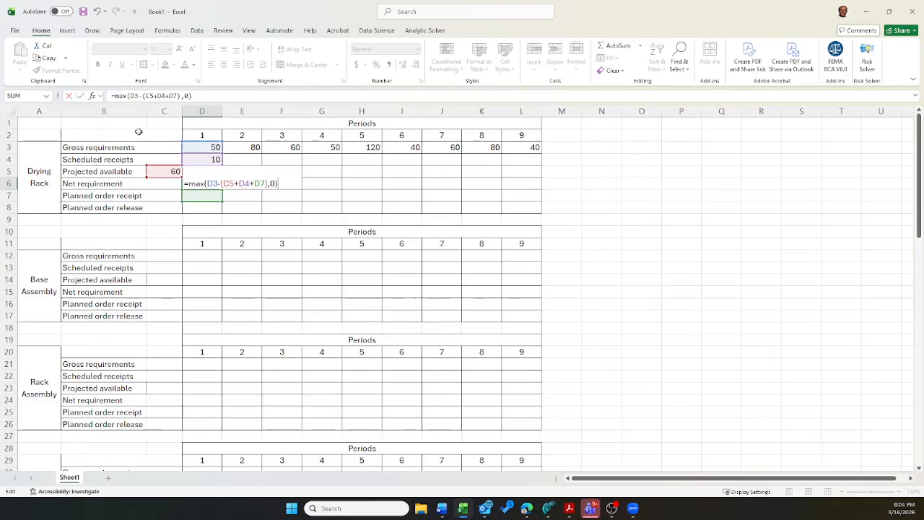
key("Return")
Step: Enter the Drying Rack's period 1 projected available formula =C5+D4+D7-D3 in D5
key("Up")
key("Up")
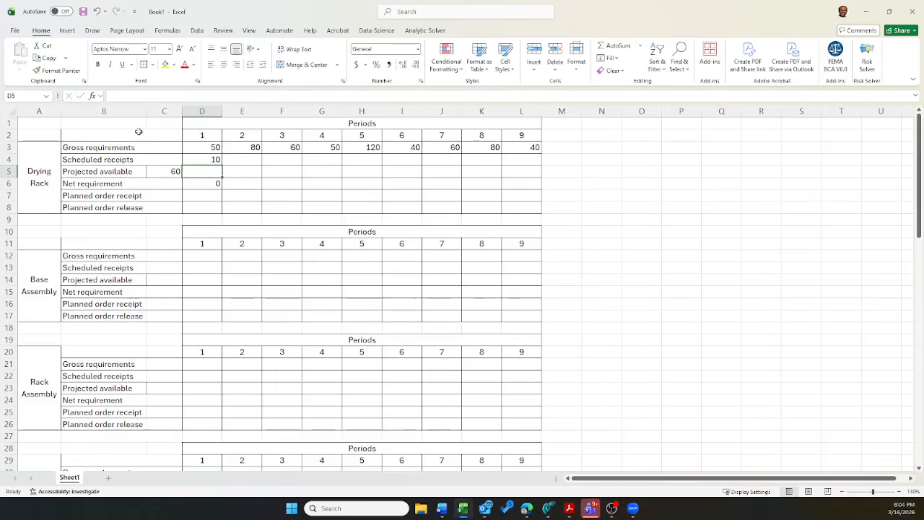
type("=")
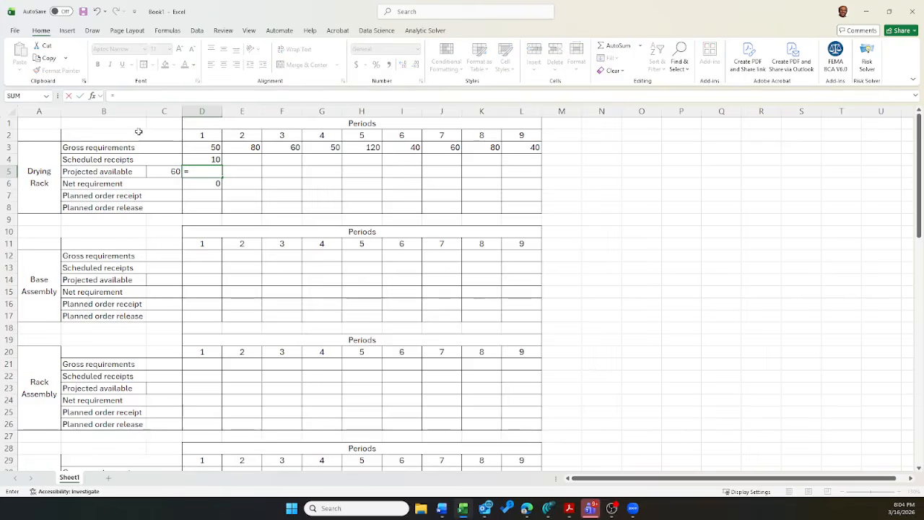
key("Left")
type("+")
key("Up")
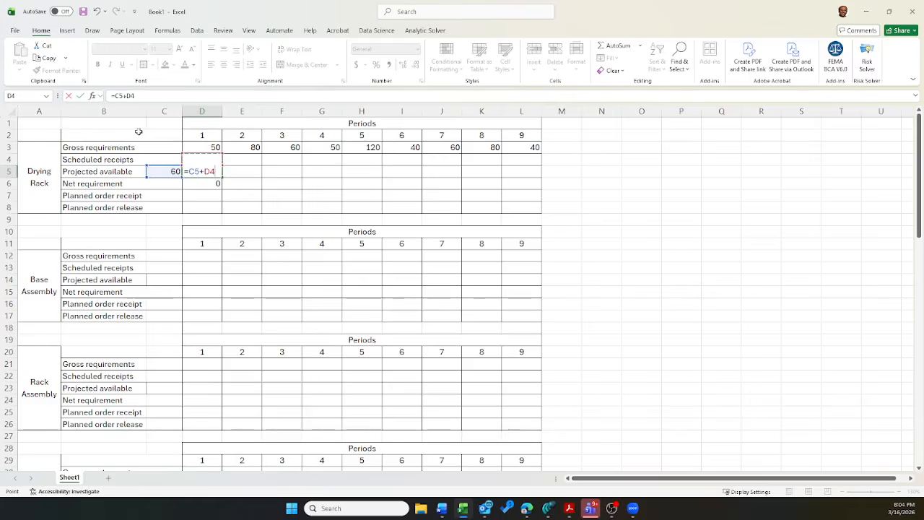
type("+")
key("Down")
key("Down")
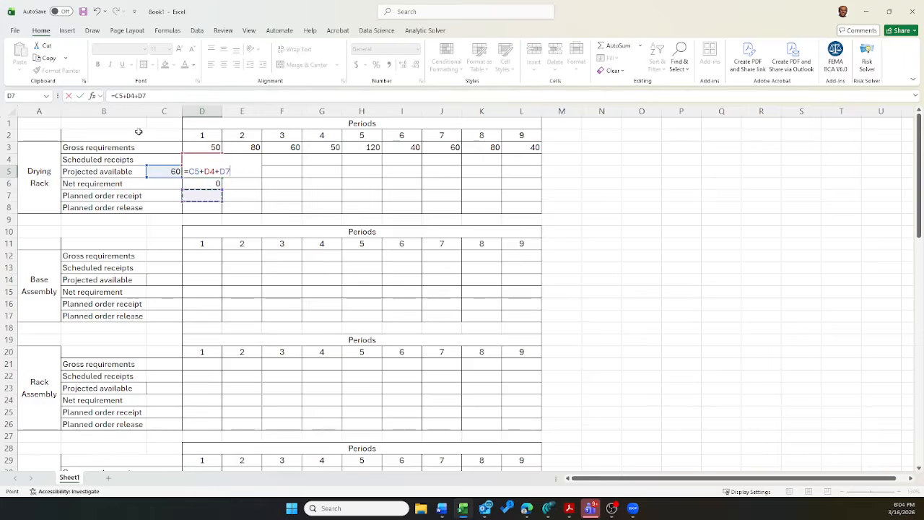
type("-")
key("Up")
key("Up")
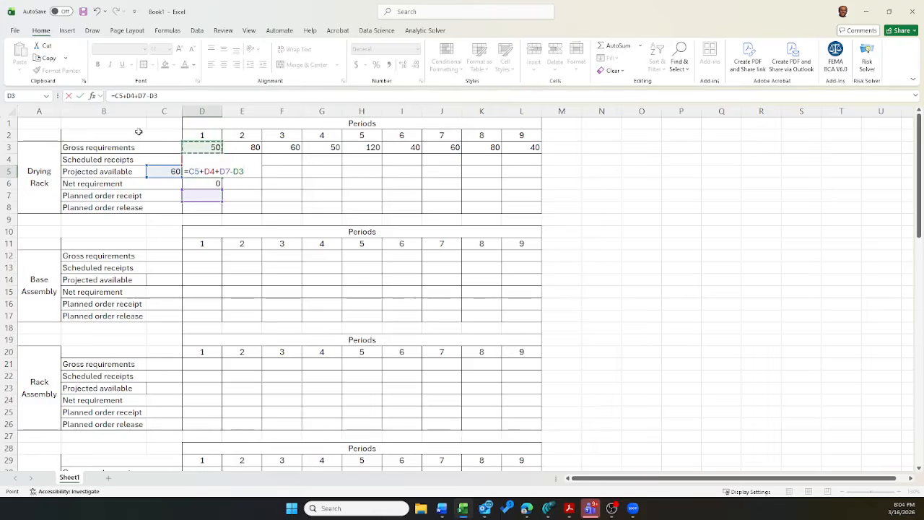
key("Return")
Step: Copy the projected available and net requirement formulas in D5:D6 across periods 2 to 9, through column L
key("Up")
key("shift+Down")
key("ctrl+c")
key("Right")
key("shift+Right")
key("shift+Right")
key("shift+Right")
key("shift+Right")
key("shift+Right")
key("shift+Right")
key("shift+Right")
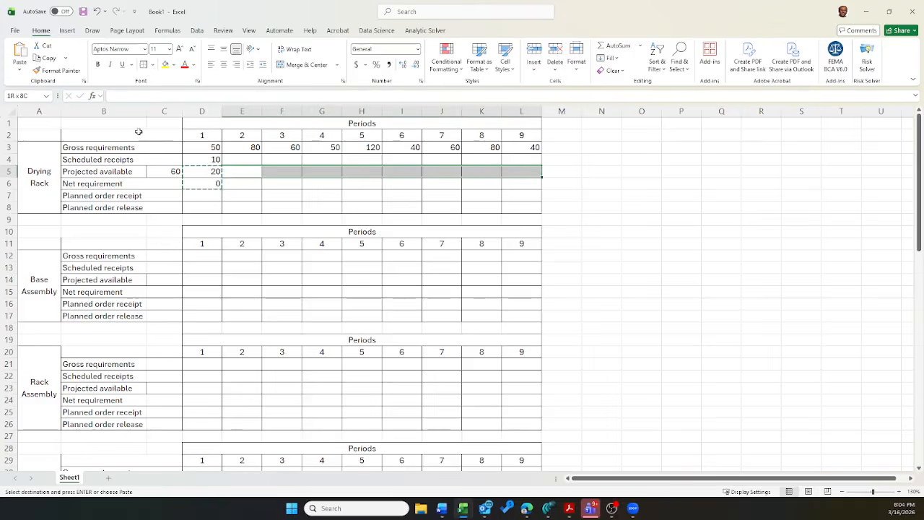
key("Return")
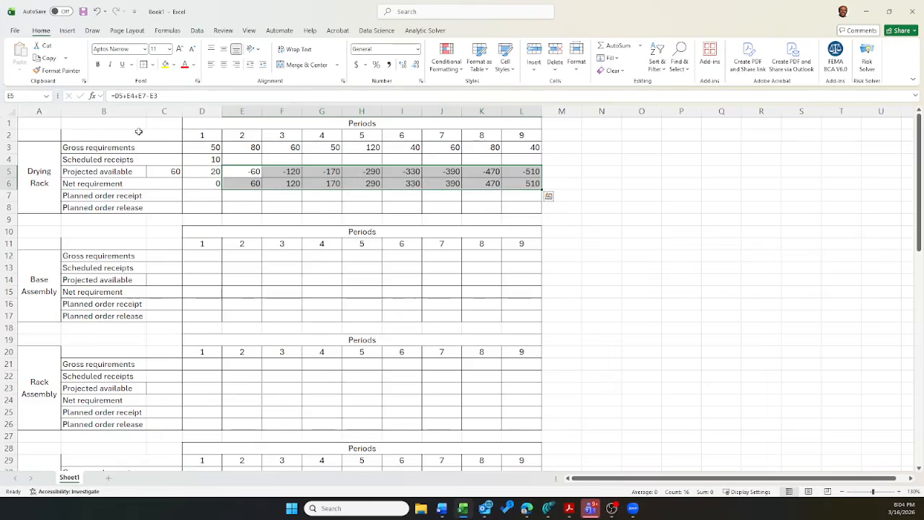
Step: Enter a planned order receipt of 60 for the Drying Rack in period 2, cell E7
key("Down")
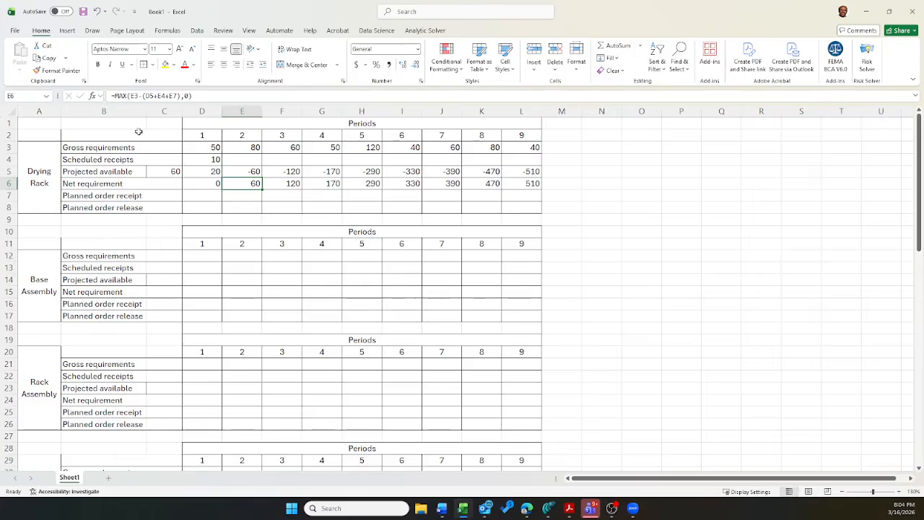
key("Up")
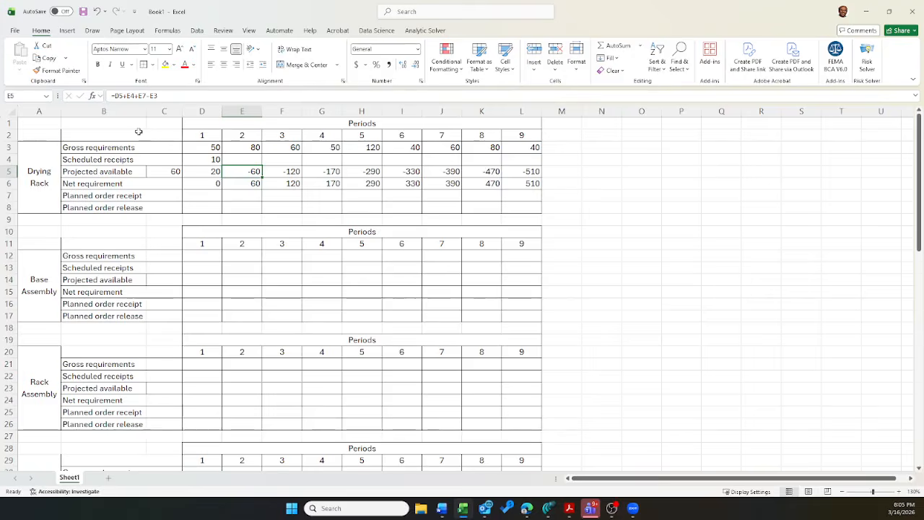
key("Down")
key("Down")
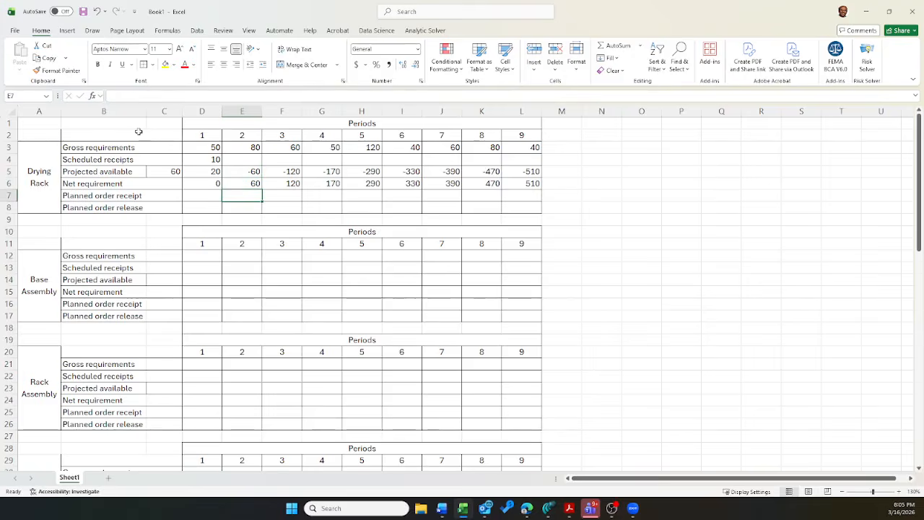
type("60")
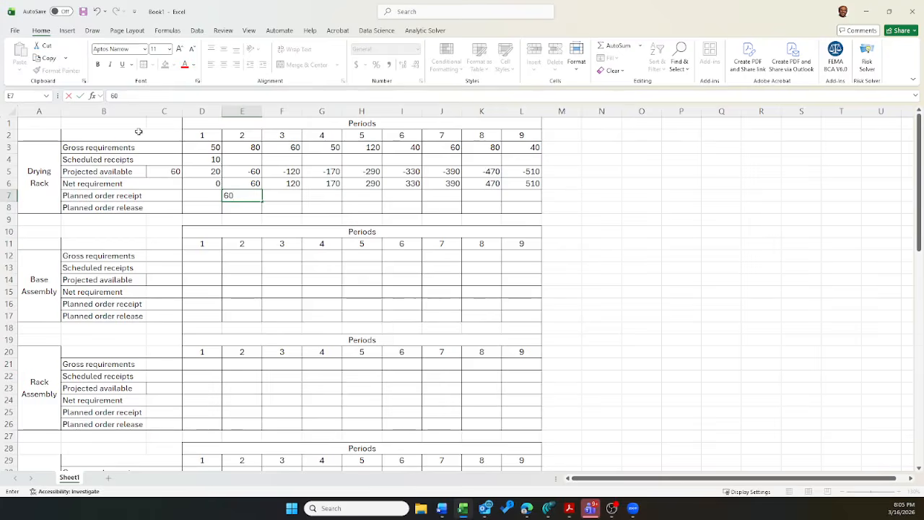
key("ctrl+Return")
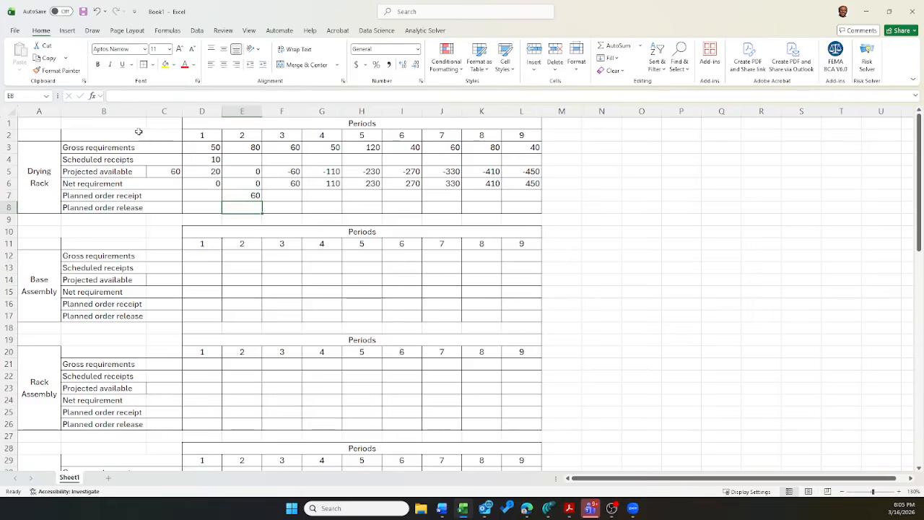
Step: Link the Drying Rack's period 1 planned order release in D8 to the period 2 planned order receipt with =E7
key("Down")
key("Left")
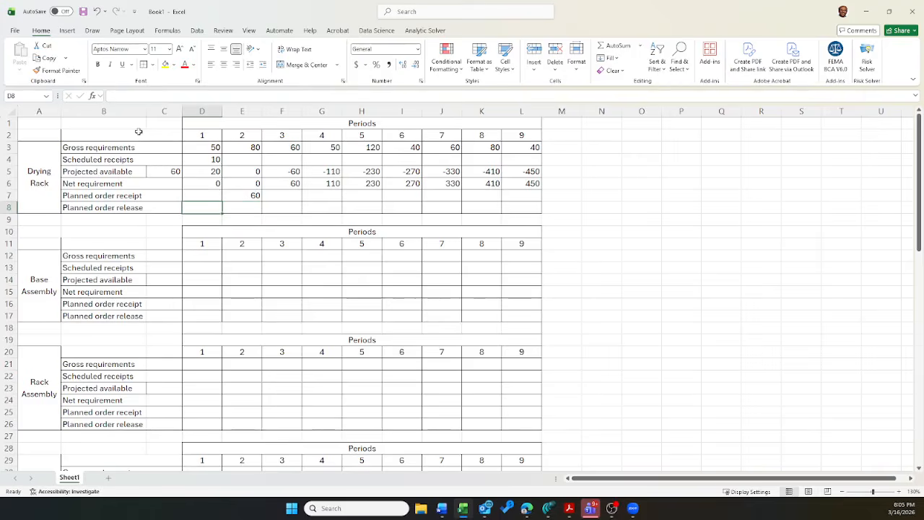
type("=")
key("Up")
key("Right")
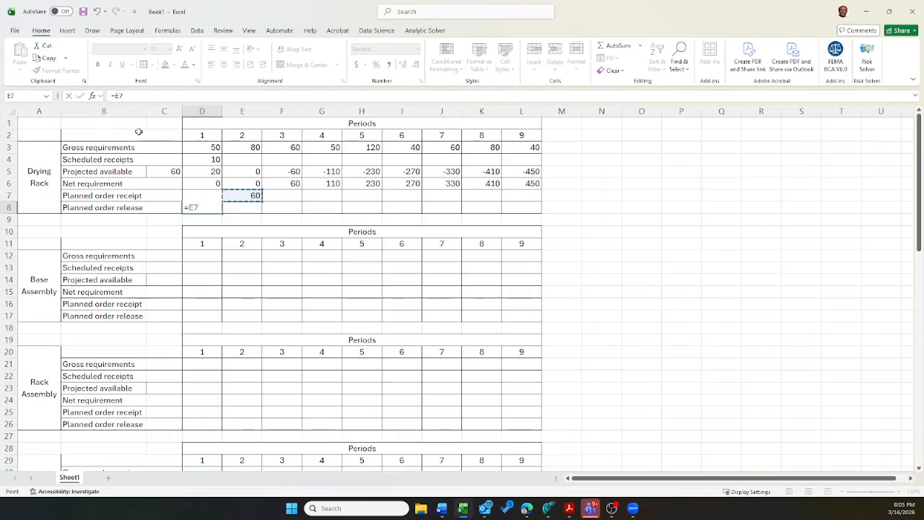
key("ctrl+Return")
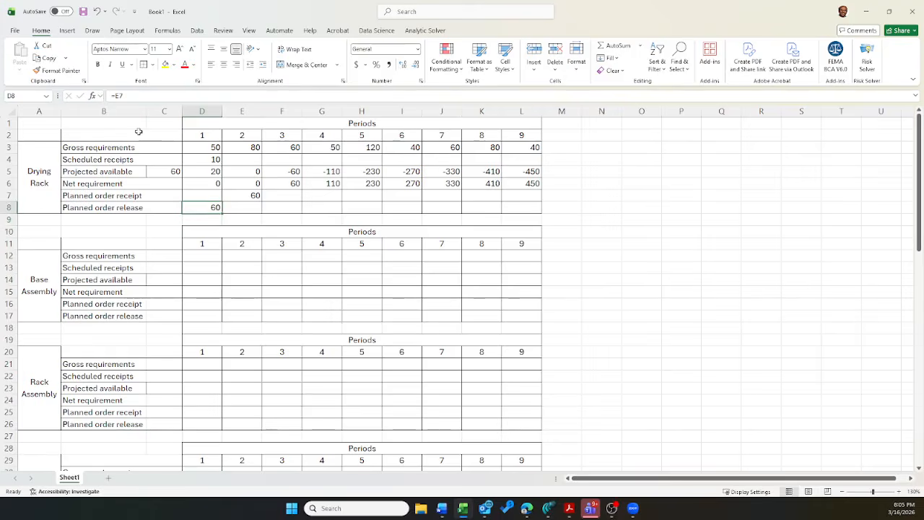
Step: Copy the Drying Rack's planned order release formula from D8 across periods 2 to 9, through column L
key("ctrl+c")
key("Right")
key("shift+Right")
key("shift+Right")
key("shift+Right")
key("shift+Right")
key("shift+Right")
key("shift+Right")
key("shift+Right")
key("Return")
Step: Enter a planned order receipt of 60 for the Drying Rack in period 3, cell F7
key("Left")
key("Right")
key("Up")
key("Up")
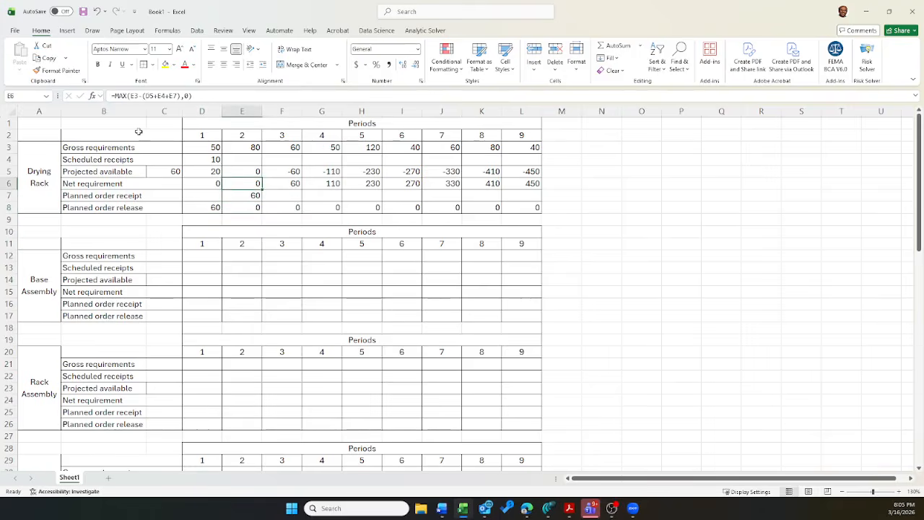
key("Right")
key("Up")
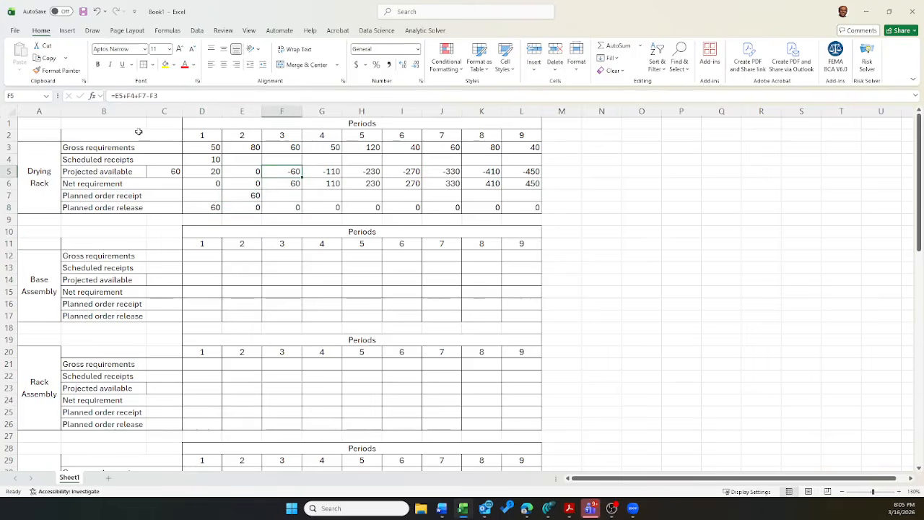
key("Down")
key("Down")
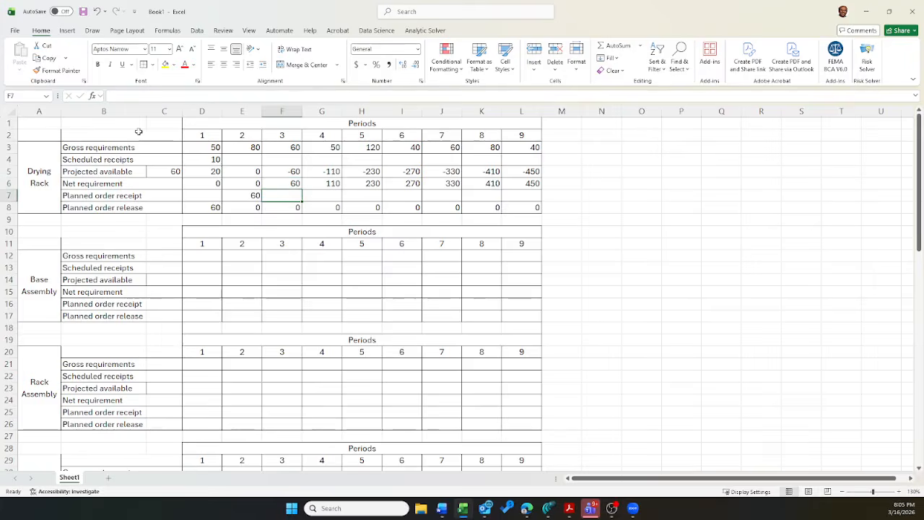
type("60")
key("Return")
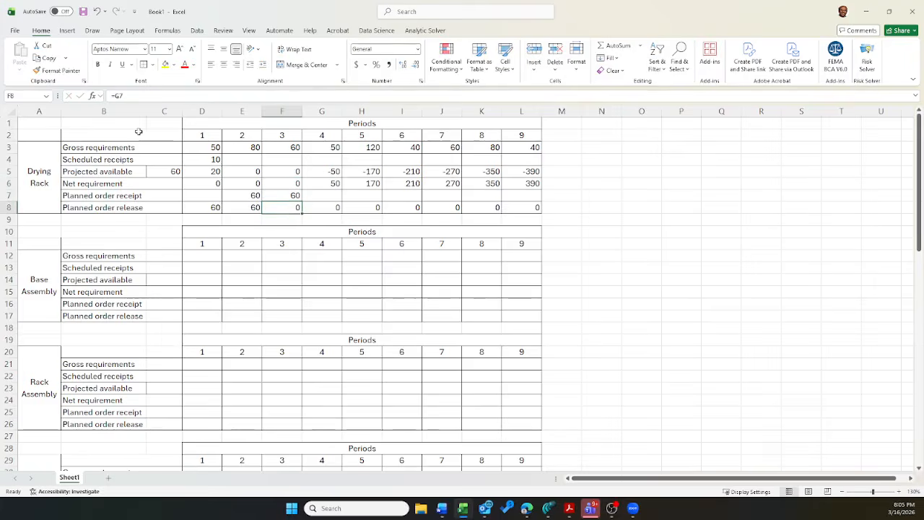
Step: Enter a planned order receipt of 50 for the Drying Rack in period 4, cell G7
key("Up")
key("Right")
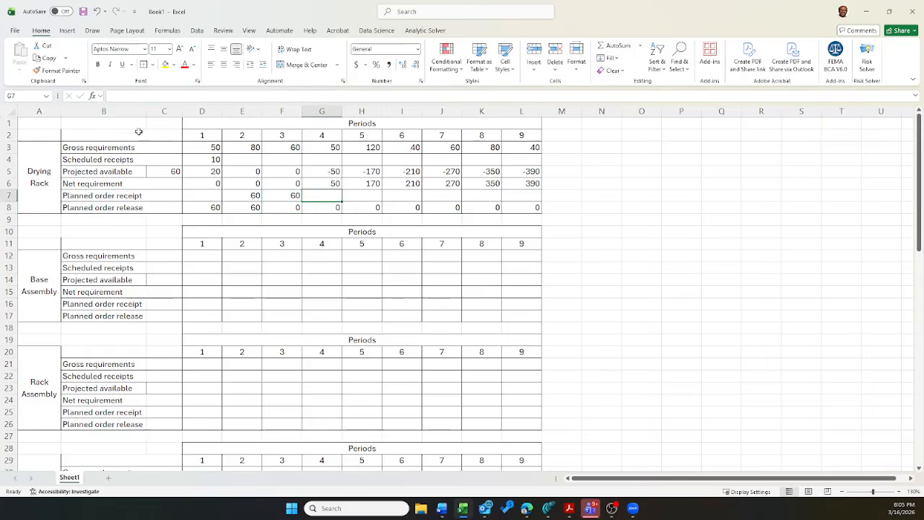
type("50")
key("Return")
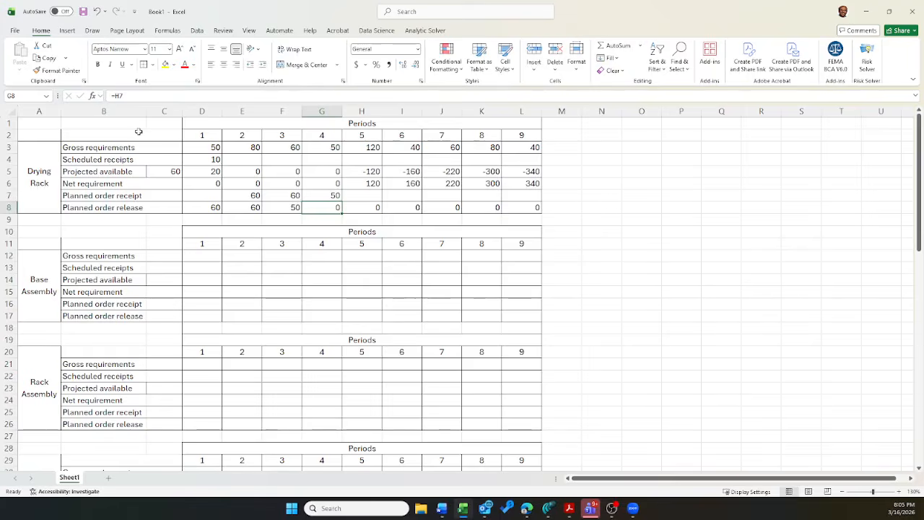
Step: Enter a planned order receipt of 120 for the Drying Rack in period 5, cell H7
key("Up")
key("Down")
key("Left")
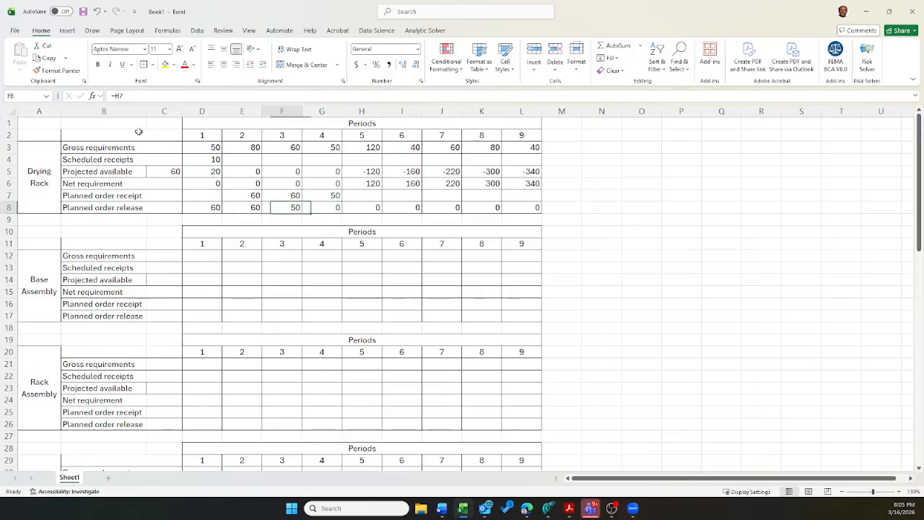
key("Right")
key("Up")
key("Right")
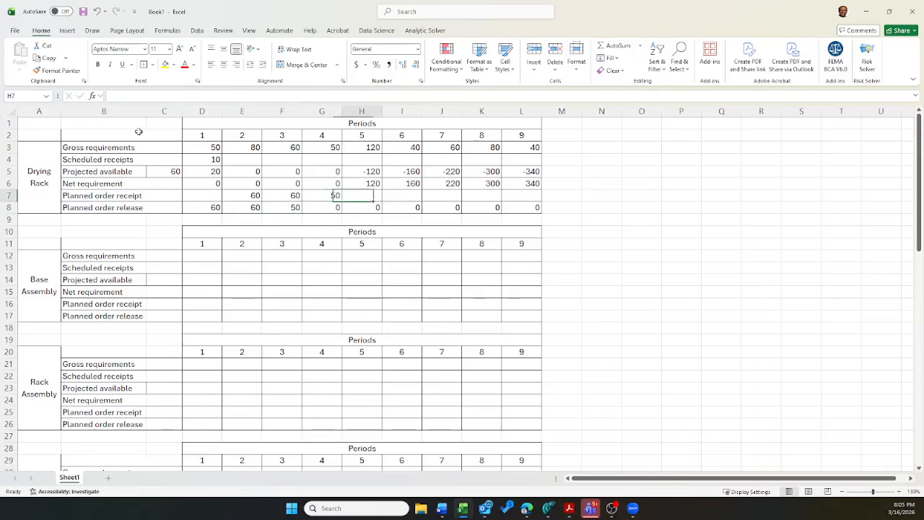
type("120")
key("Right")
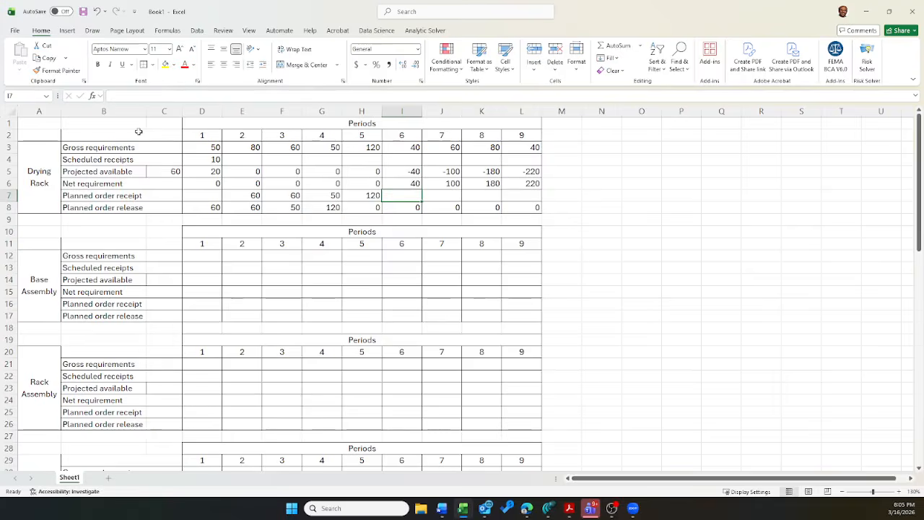
Step: Enter Drying Rack planned order receipts of 40, 60, 80 and 40 for periods 6 to 9 in I7:L7
type("40")
key("Right")
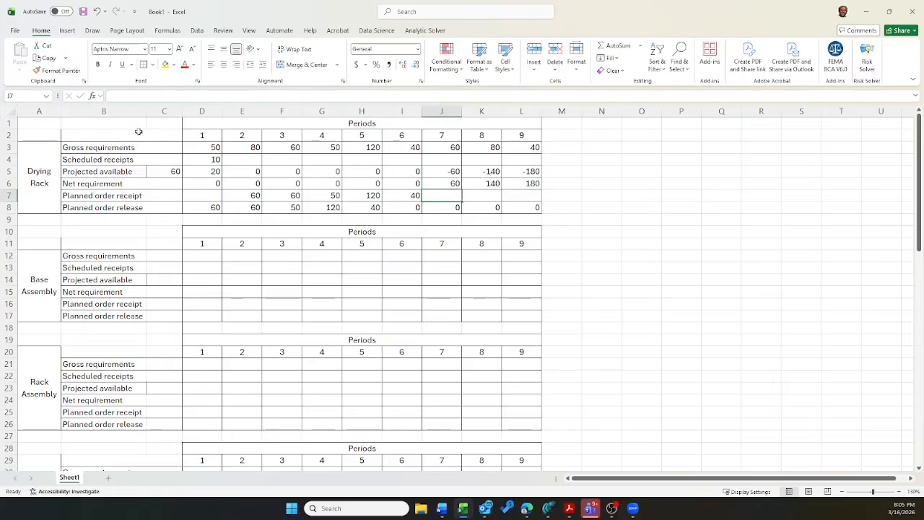
type("60")
key("Right")
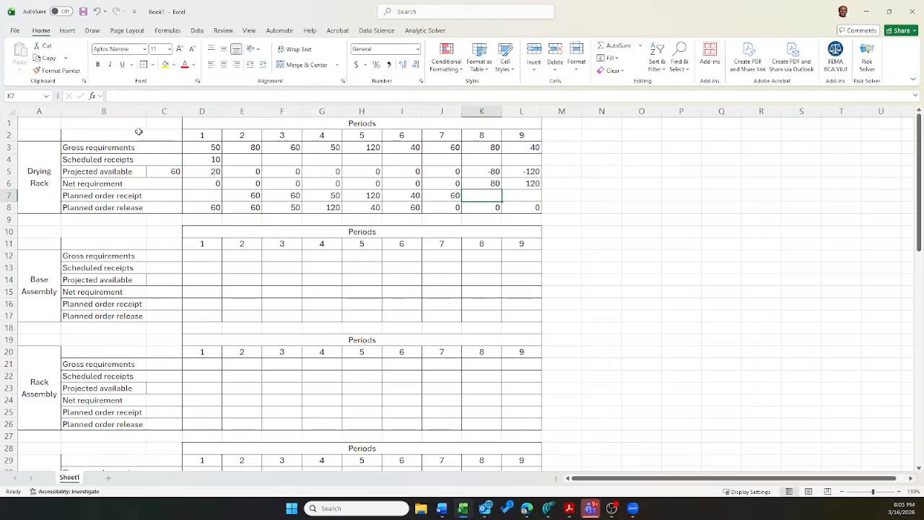
type("80")
key("Right")
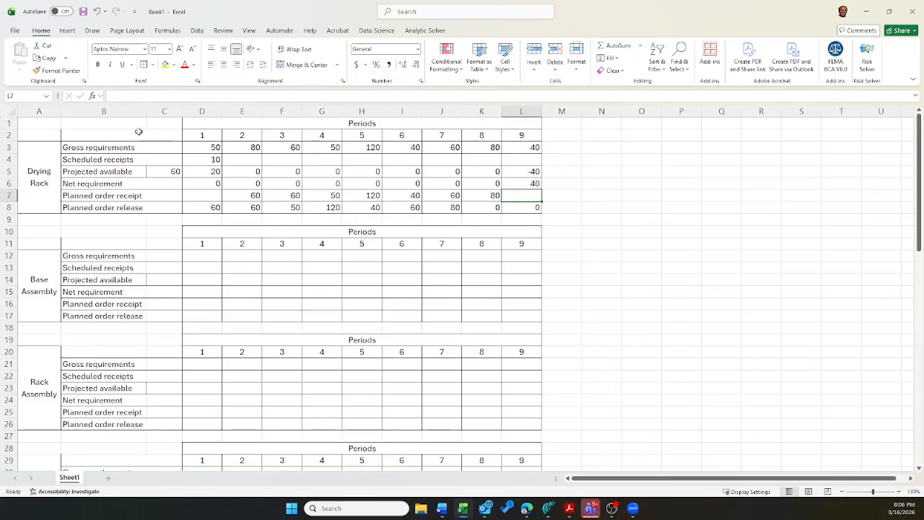
type("40")
key("Return")
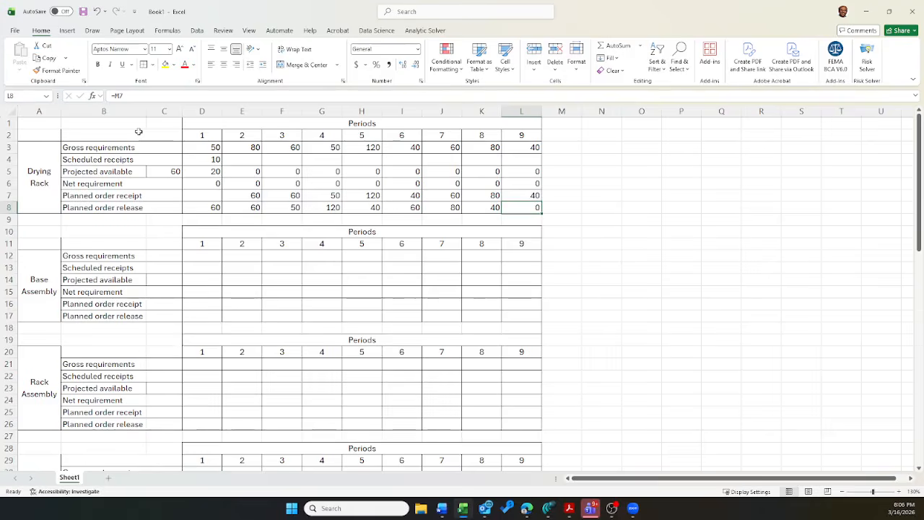
Step: Review the Drying Rack's planned order release formulas in row 8, starting from period 1
key("Left")
key("Left")
key("Left")
key("Left")
key("Left")
key("Left")
key("Left")
key("Left")
key("Left")
key("Left")
key("Right")
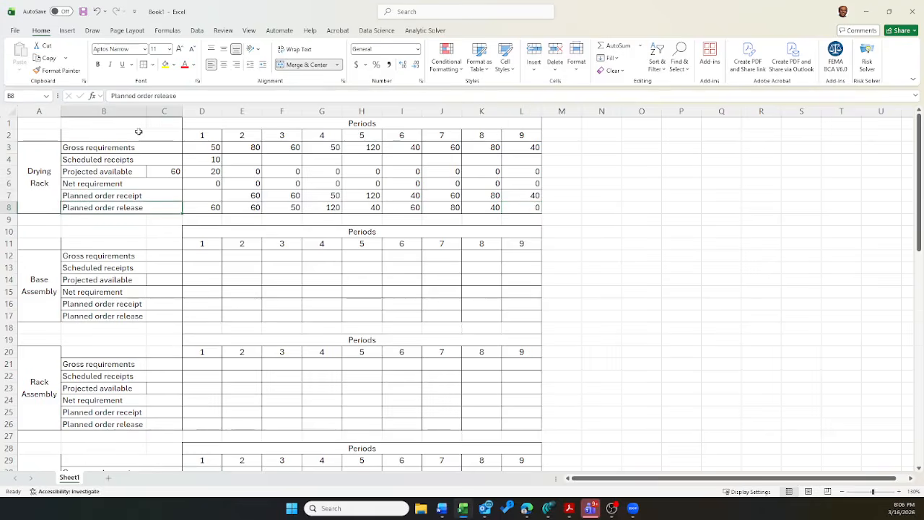
key("Right")
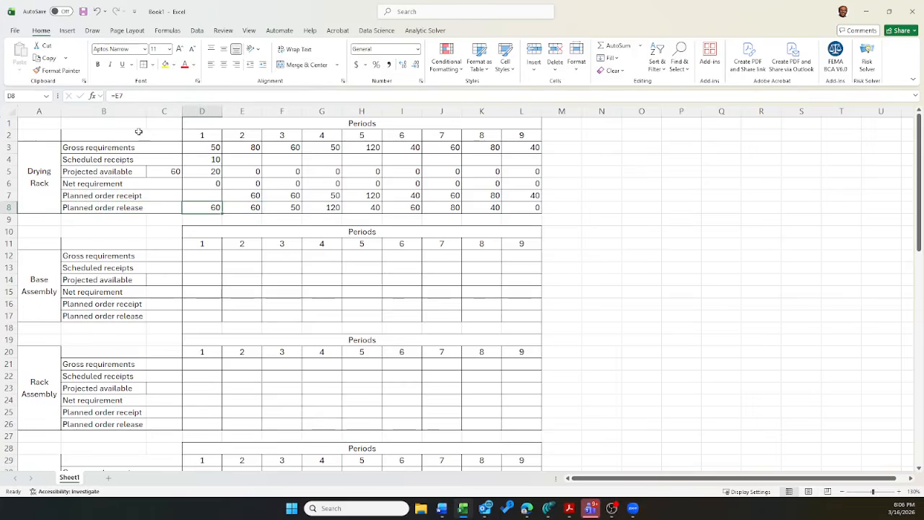
key("Right")
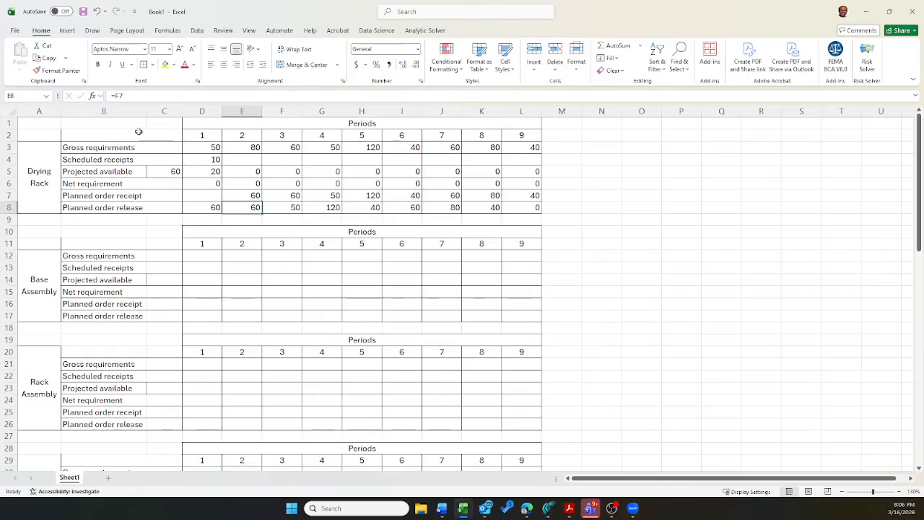
key("Right")
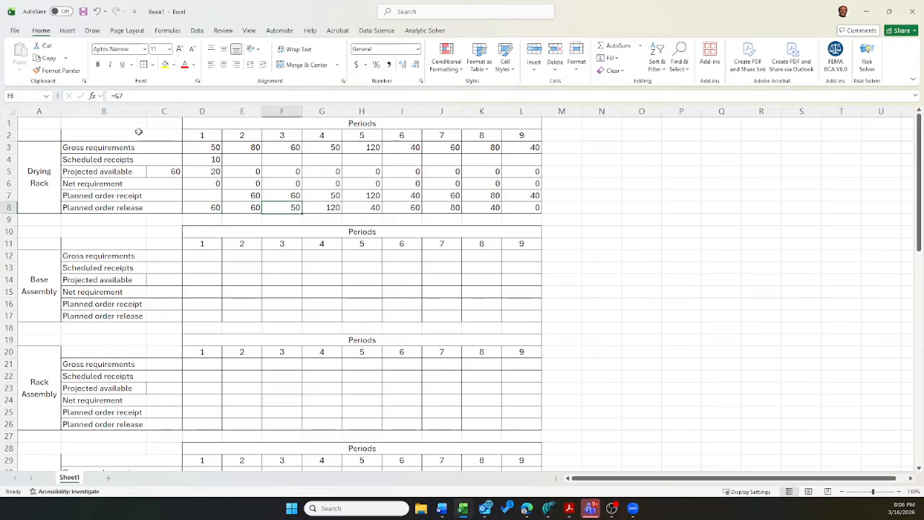
key("Right")
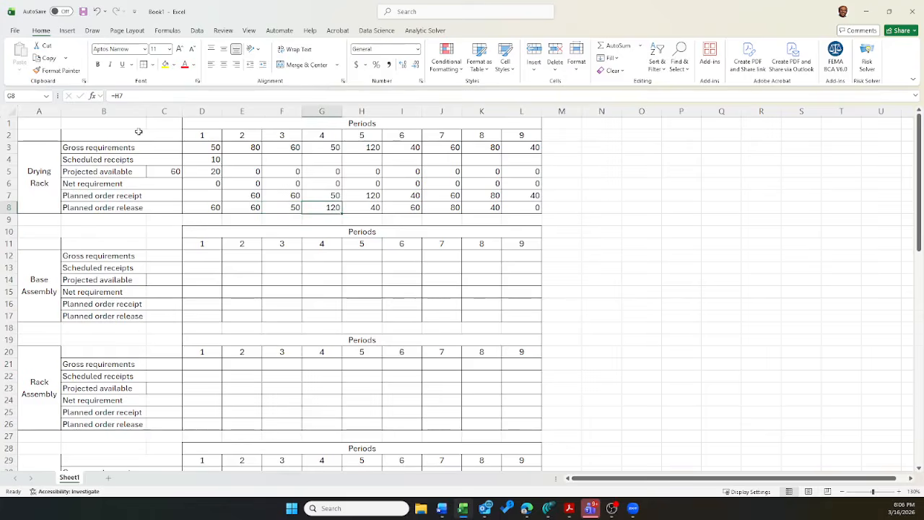